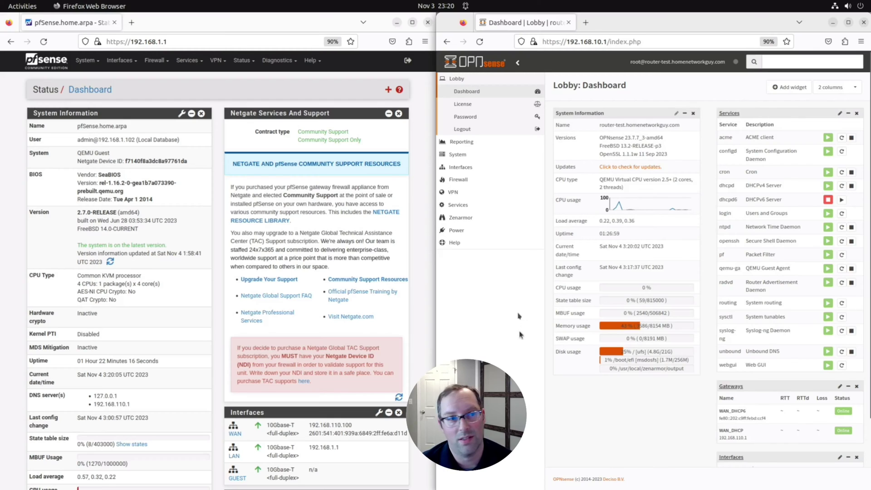
Open Interfaces > Assignments in both GUIs and add OPNsense's vtnet3 as a new interface described IOT.
left_click(119, 60)
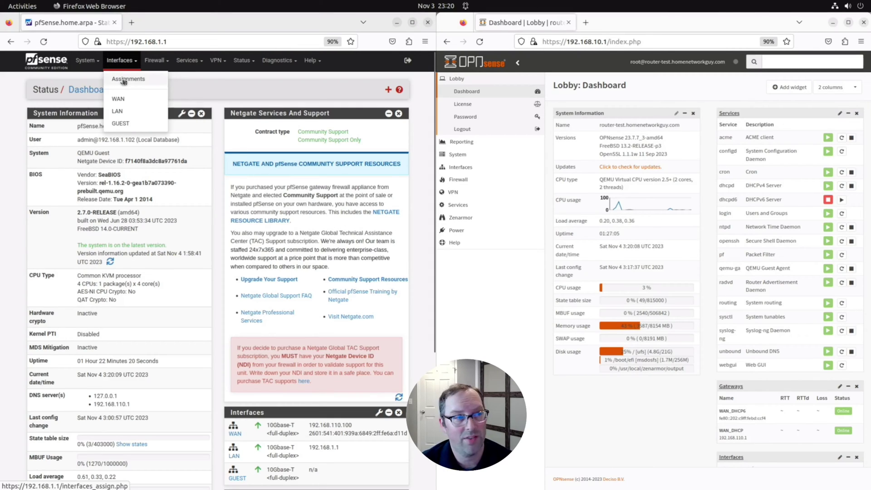
left_click(123, 81)
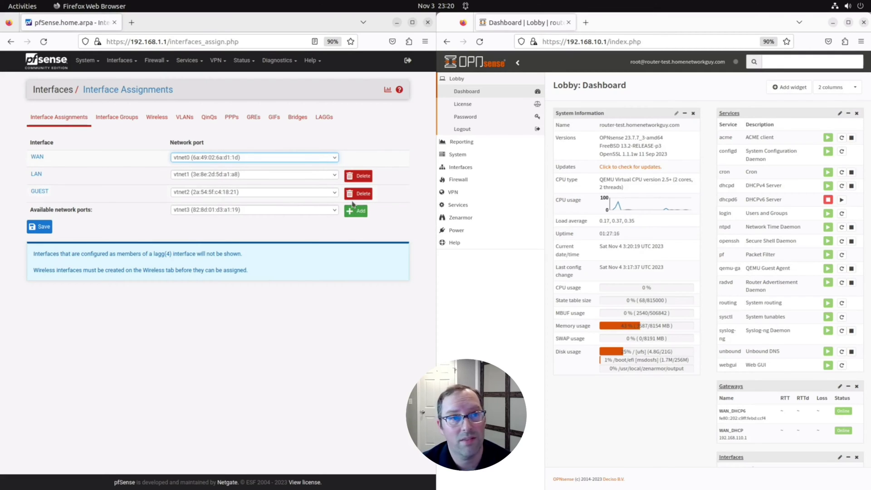
left_click(472, 173)
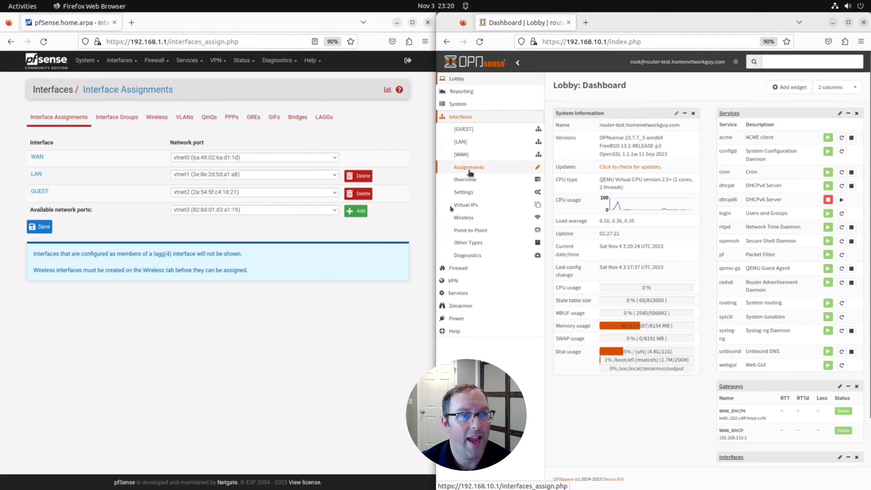
left_click(468, 168)
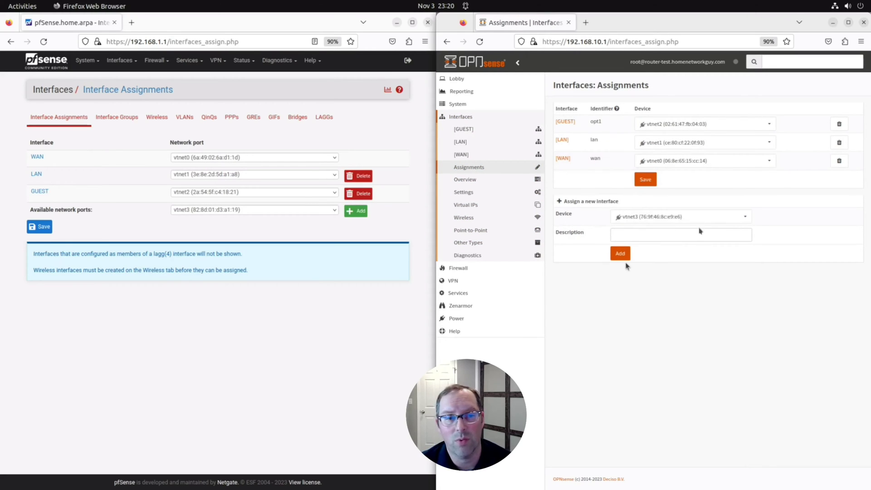
left_click(643, 236)
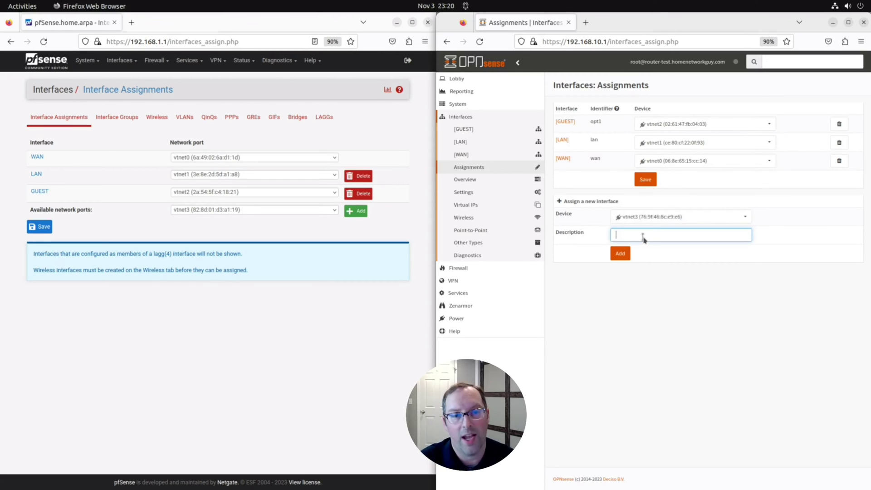
left_click(620, 255)
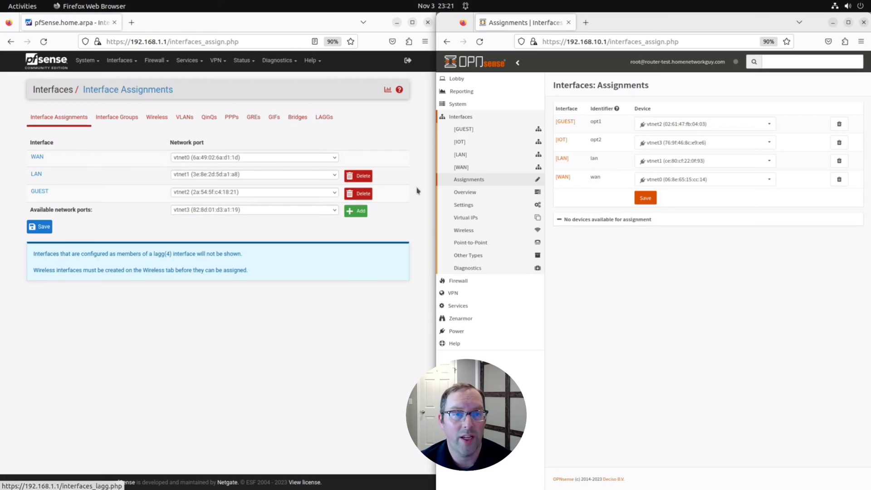
Expand OPNsense's Other Types menu and open pfSense's Add VLAN form from the VLANs tab.
left_click(475, 258)
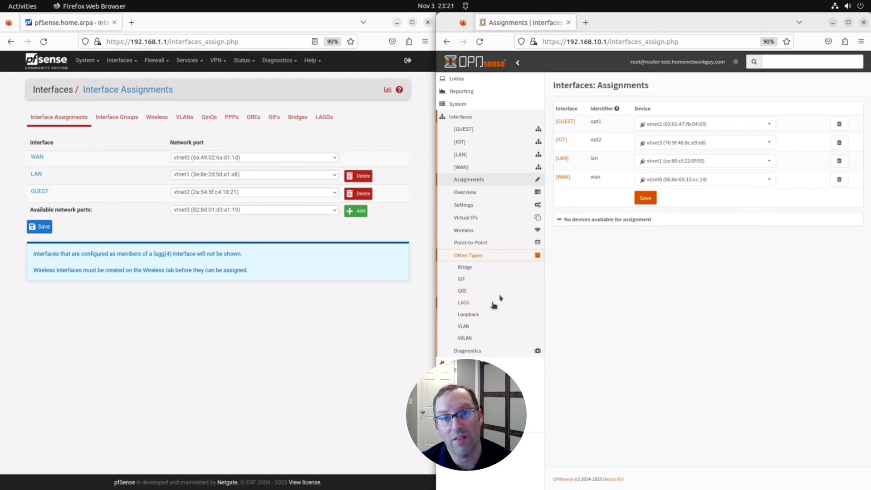
left_click(185, 117)
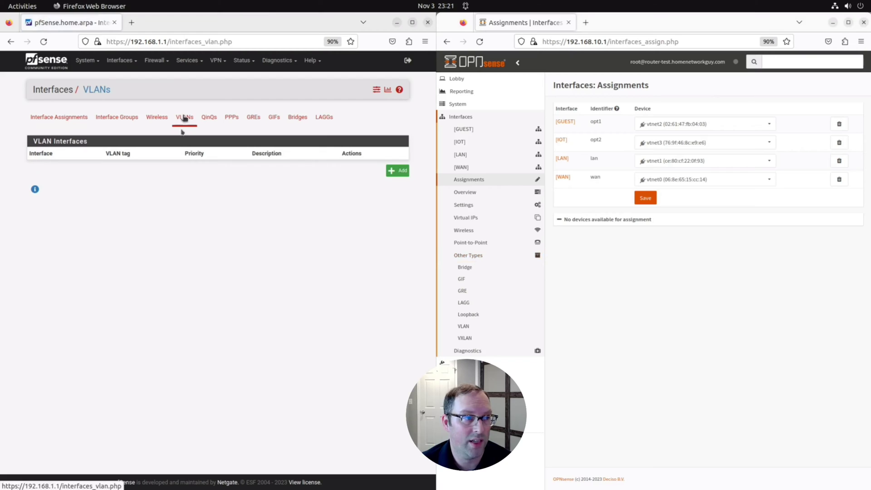
left_click(398, 171)
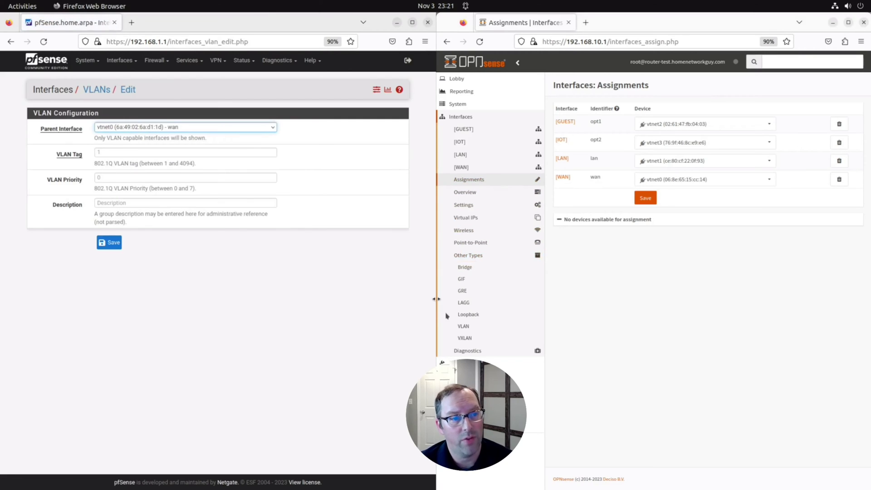
Show OPNsense's empty VLAN list, cancel its Edit Vlan dialog, and return pfSense to Interface Assignments.
left_click(463, 327)
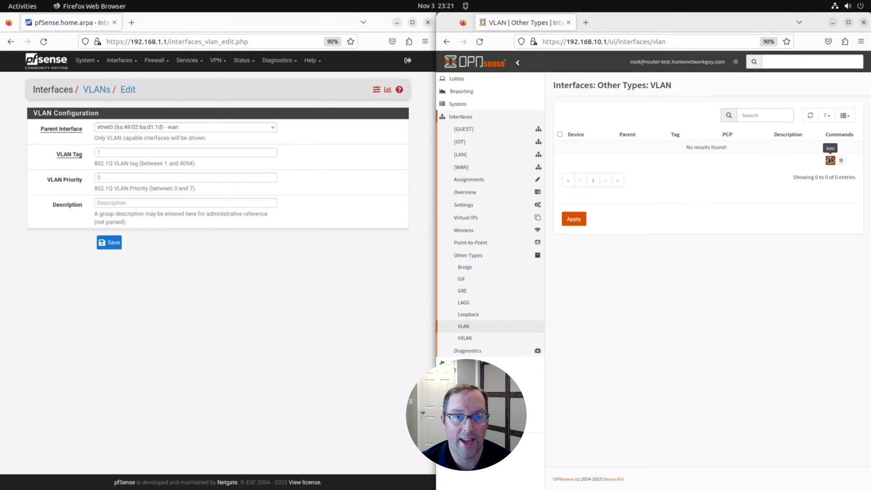
left_click(830, 160)
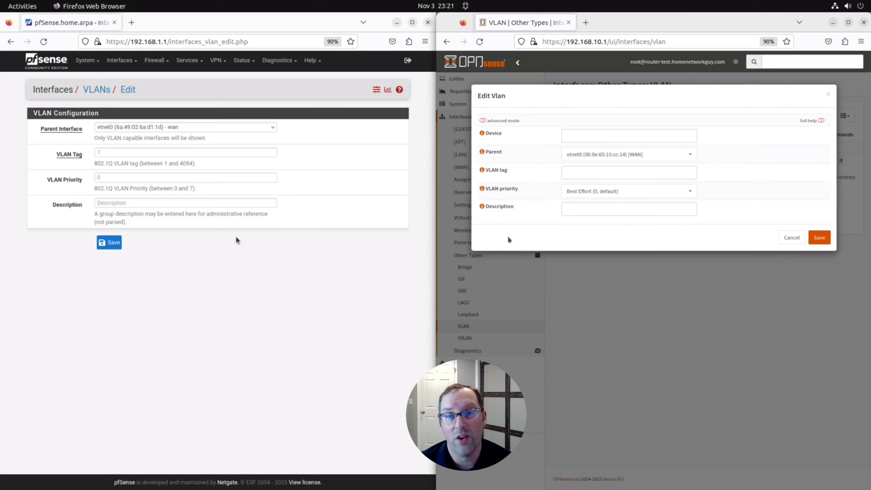
left_click(791, 239)
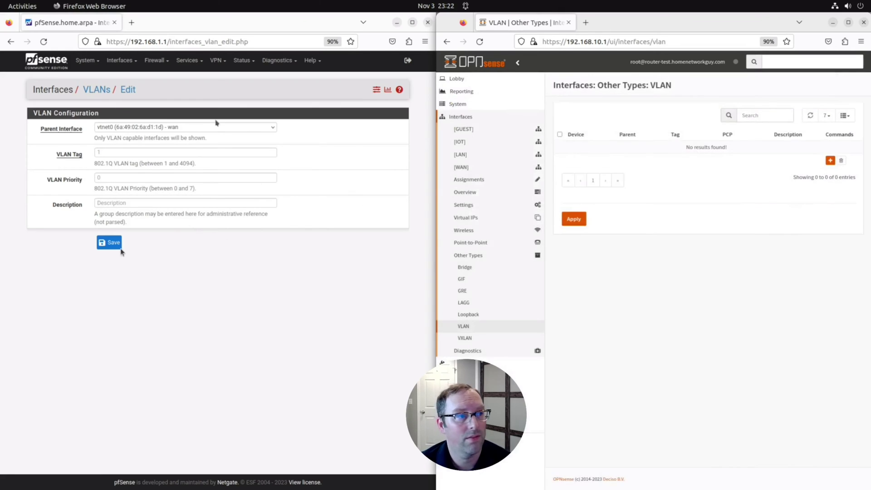
left_click(119, 246)
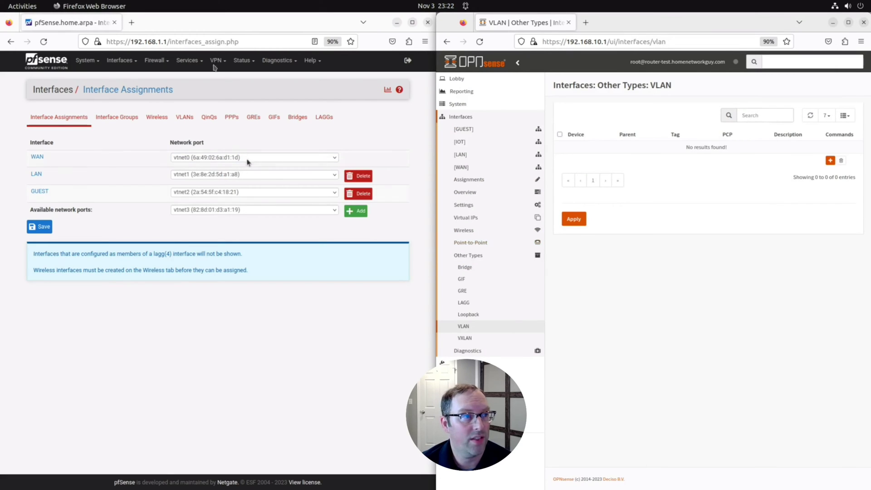
Open pfSense's LAN DHCP Server page and scroll through its settings (range 192.168.1.100–192.168.1.200).
left_click(195, 62)
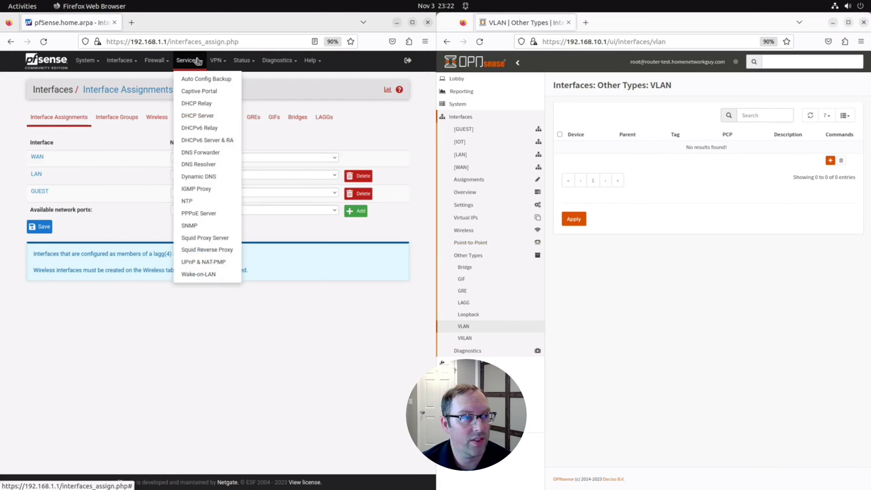
left_click(206, 115)
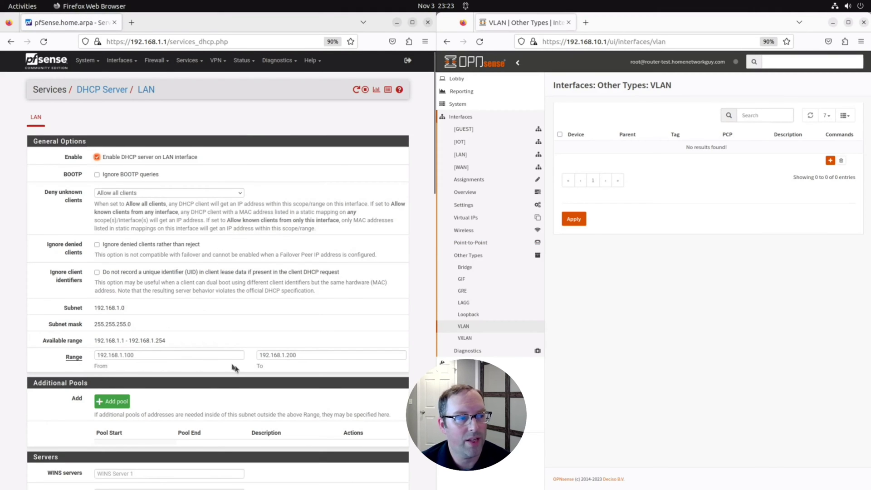
scroll(235, 367, "down", 3)
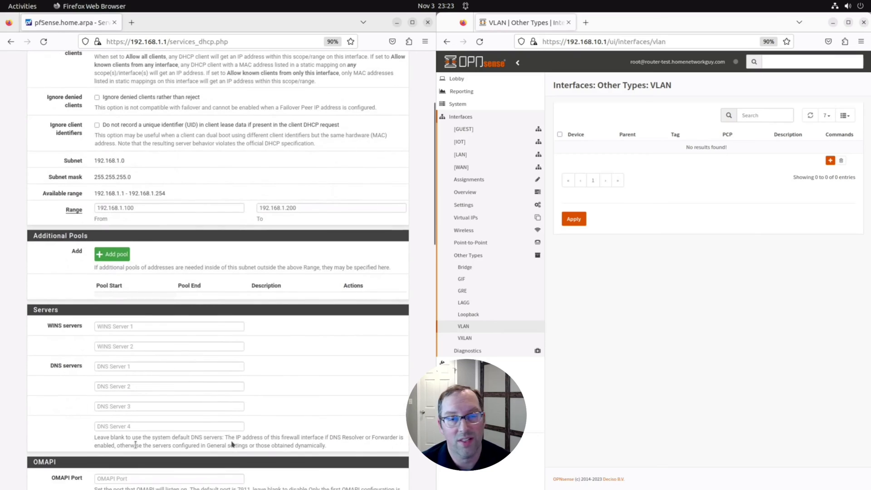
scroll(220, 380, "down", 2)
scroll(152, 357, "down", 5)
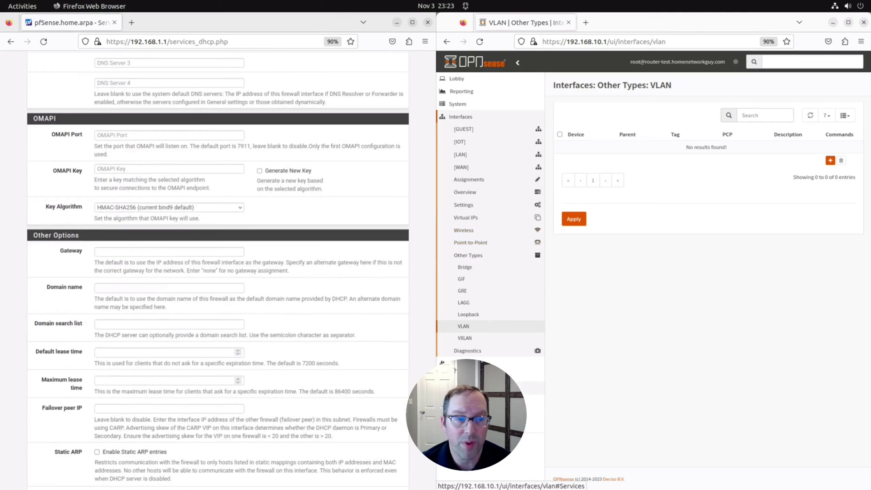
Open OPNsense's DHCPv4 settings for LAN and scroll through them (range 192.168.1.100–192.168.1.199).
left_click(458, 389)
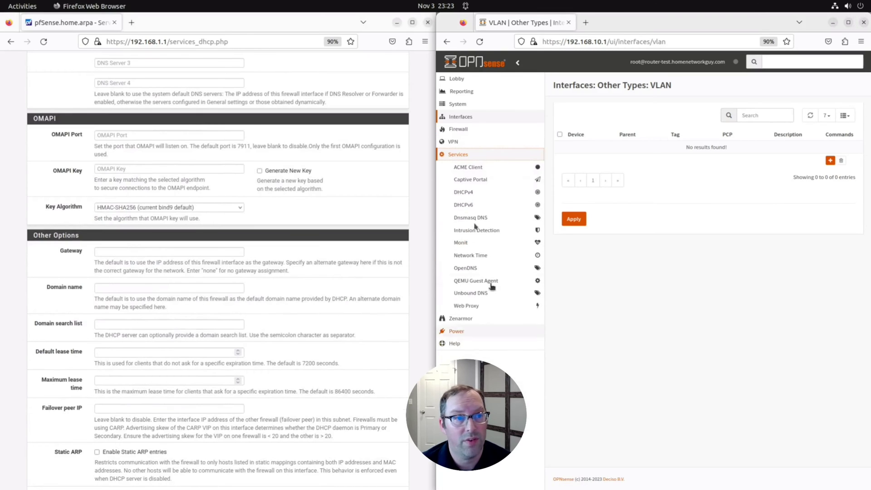
left_click(470, 196)
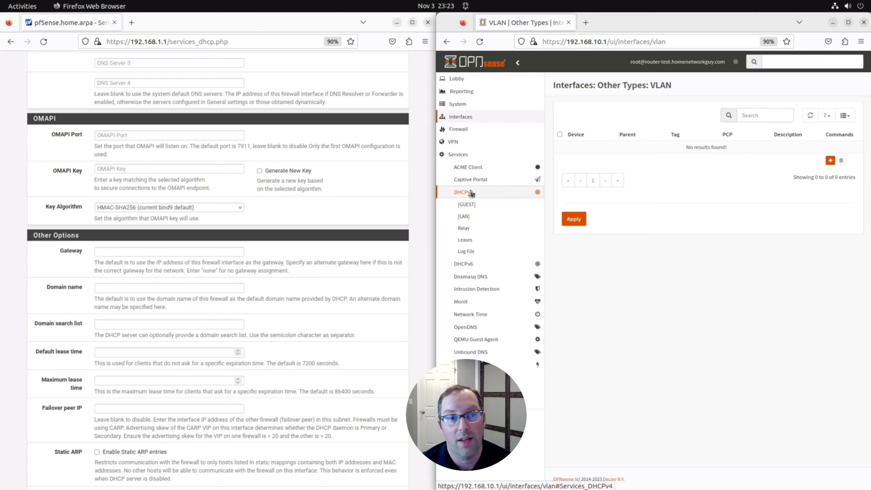
left_click(464, 217)
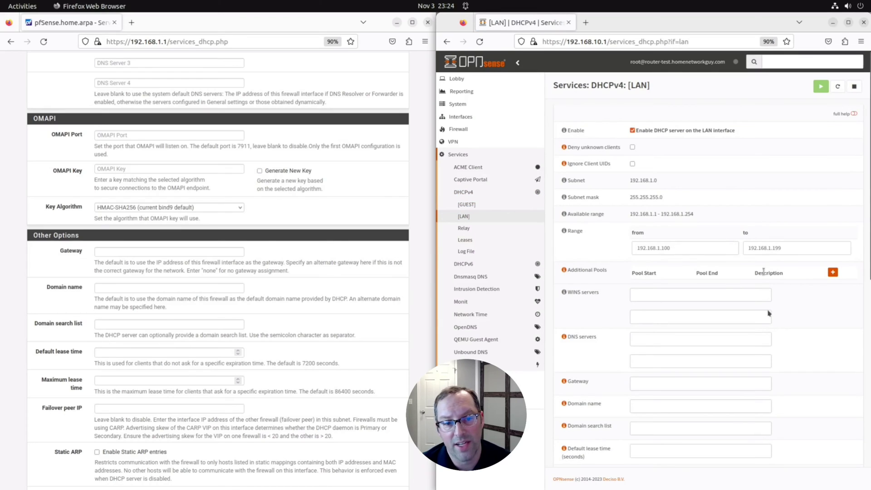
scroll(745, 303, "down", 4)
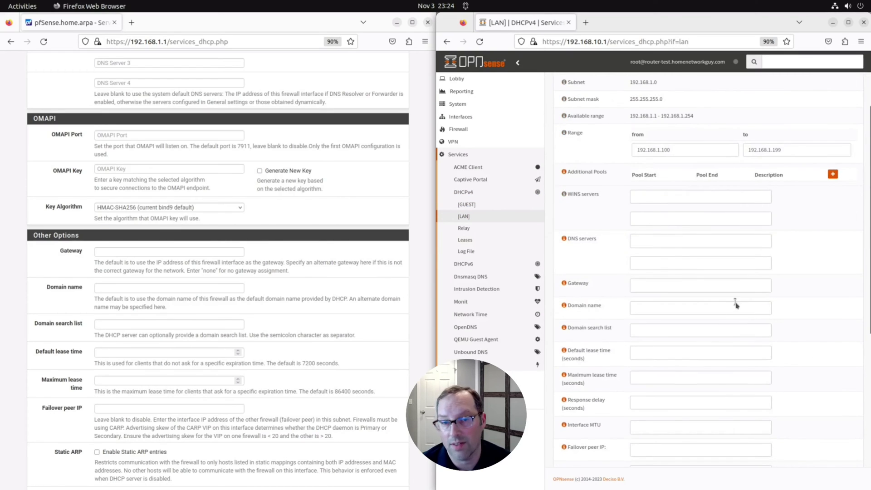
scroll(736, 305, "down", 4)
scroll(735, 305, "down", 1)
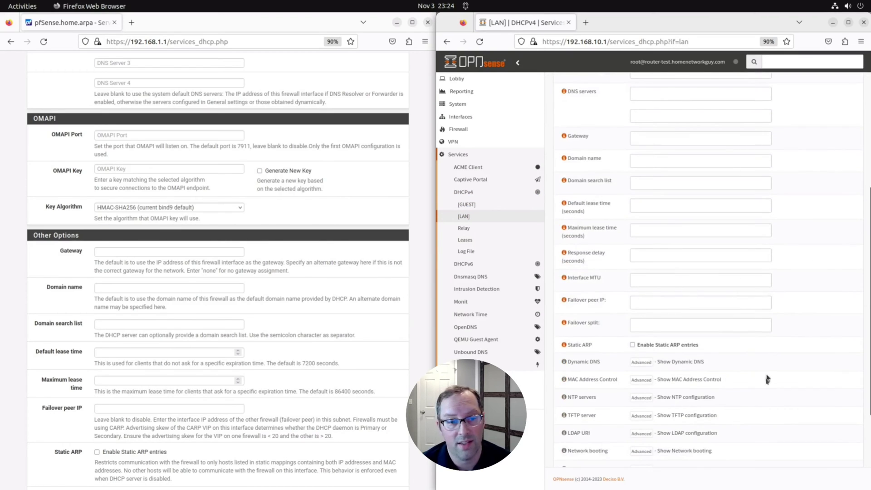
scroll(766, 378, "down", 3)
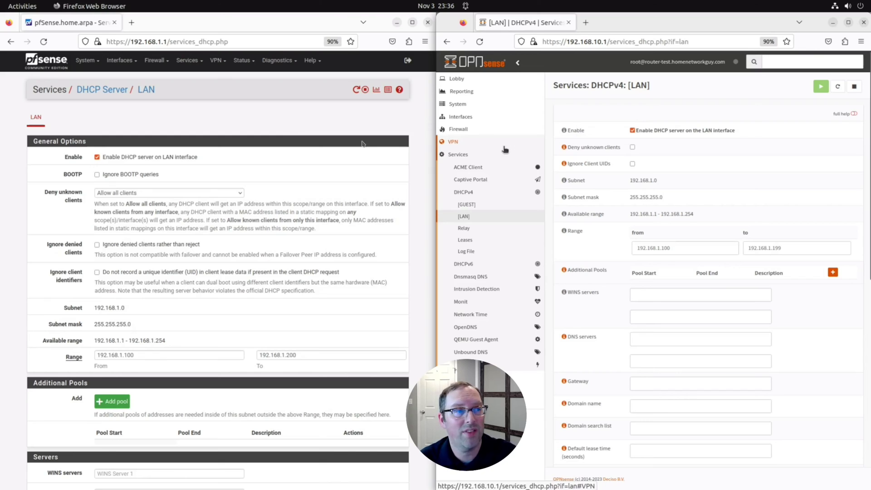
scroll(136, 290, "down", 10)
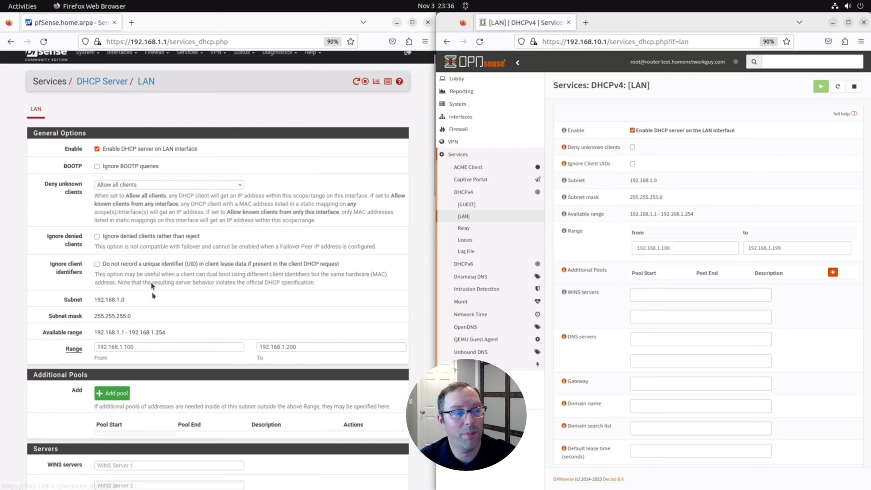
scroll(103, 456, "down", 9)
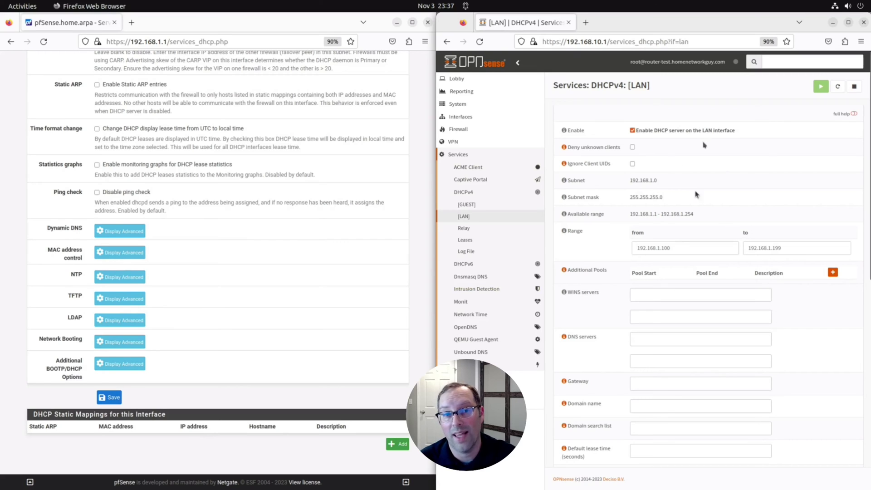
scroll(824, 374, "down", 8)
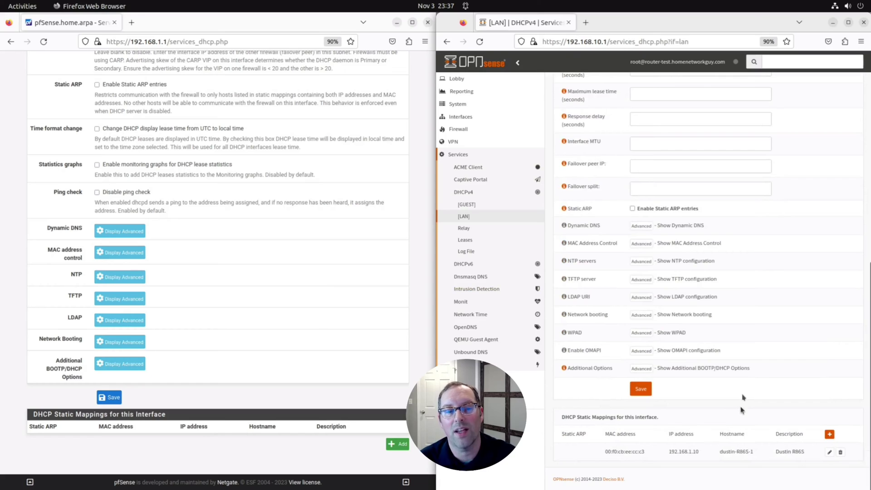
scroll(741, 399, "up", 5)
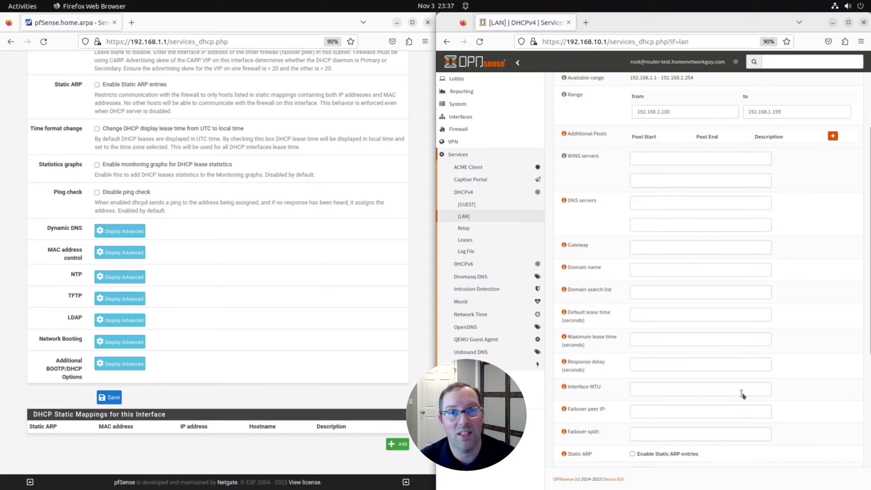
scroll(741, 394, "down", 3)
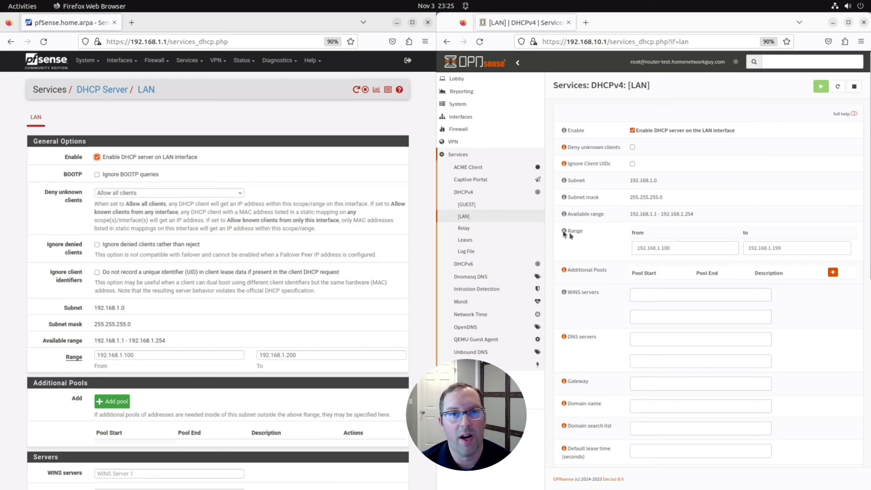
Show pfSense's LAN firewall rules via Firewall > Rules, LAN tab.
left_click(155, 60)
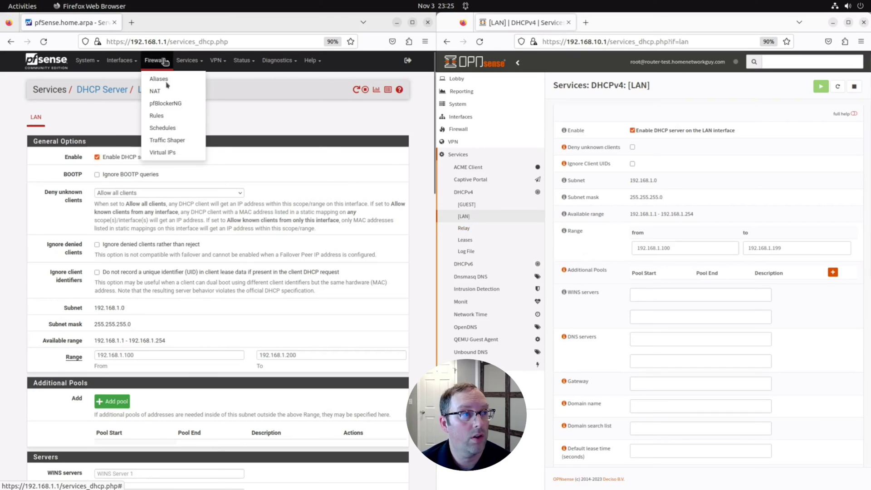
left_click(162, 118)
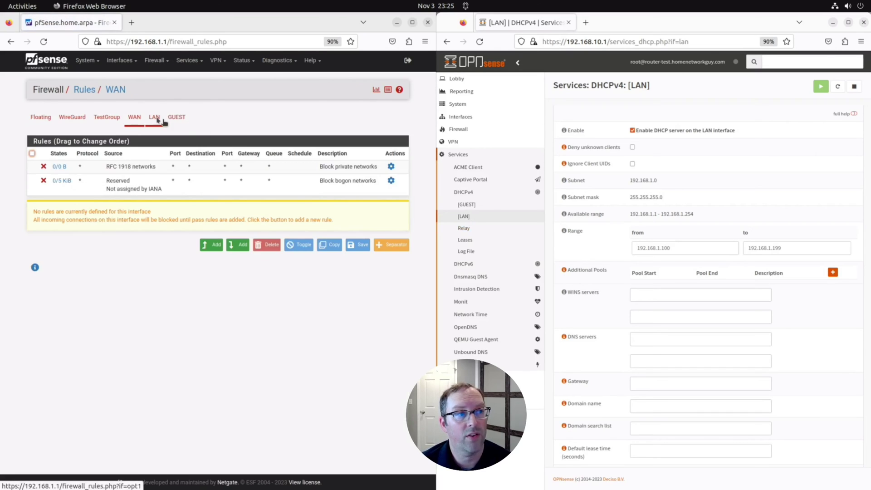
left_click(154, 118)
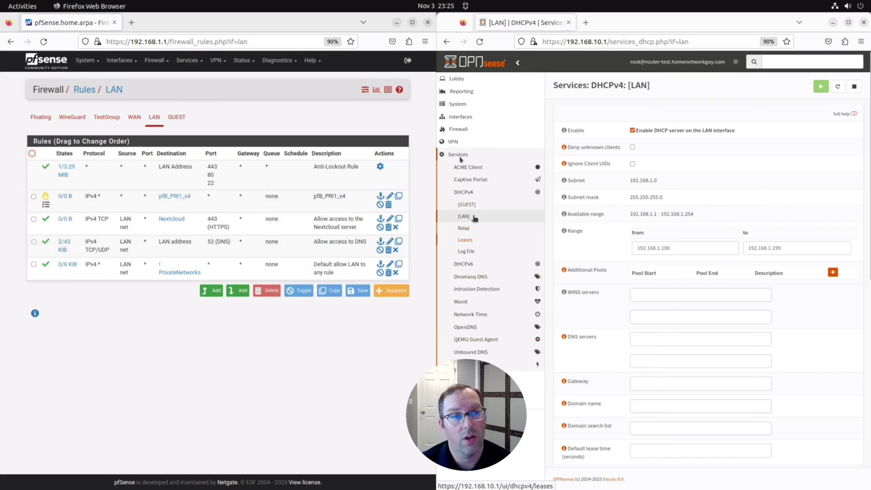
Show OPNsense's LAN firewall rules via Firewall > Rules > LAN.
left_click(457, 130)
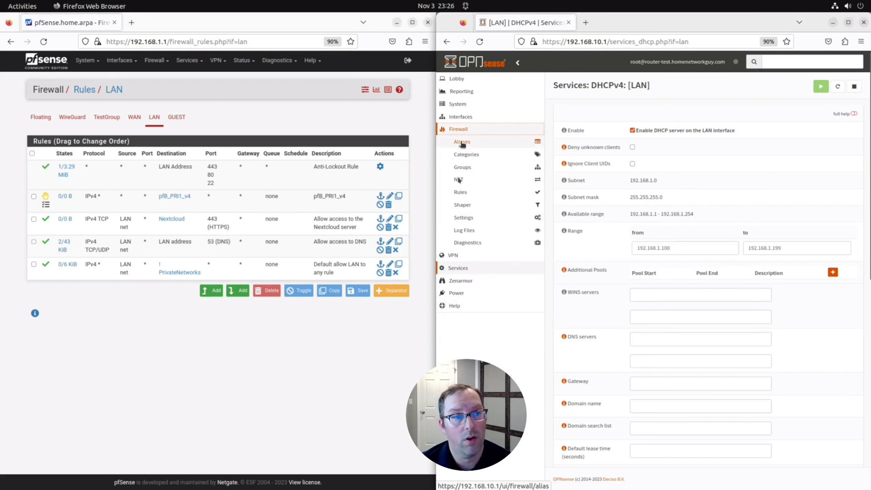
left_click(459, 192)
left_click(462, 239)
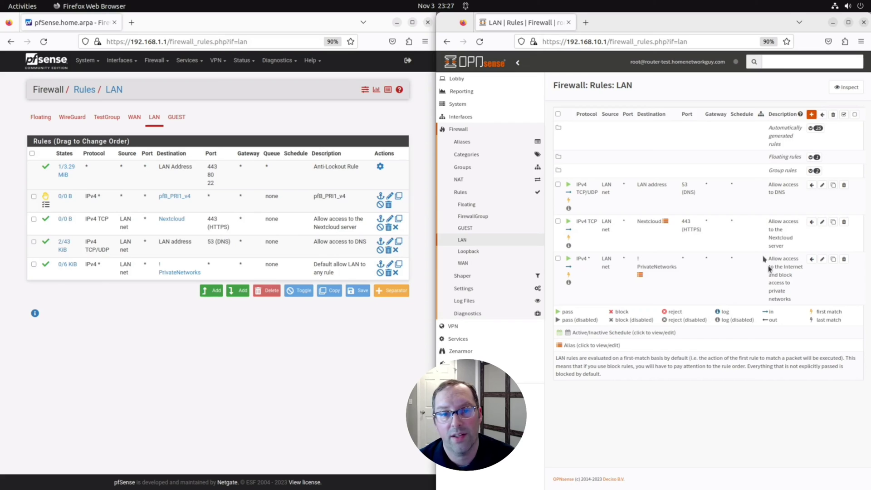
Open blank new LAN rule forms in OPNsense and at the top of pfSense's list, reviewing the defaults.
left_click(811, 115)
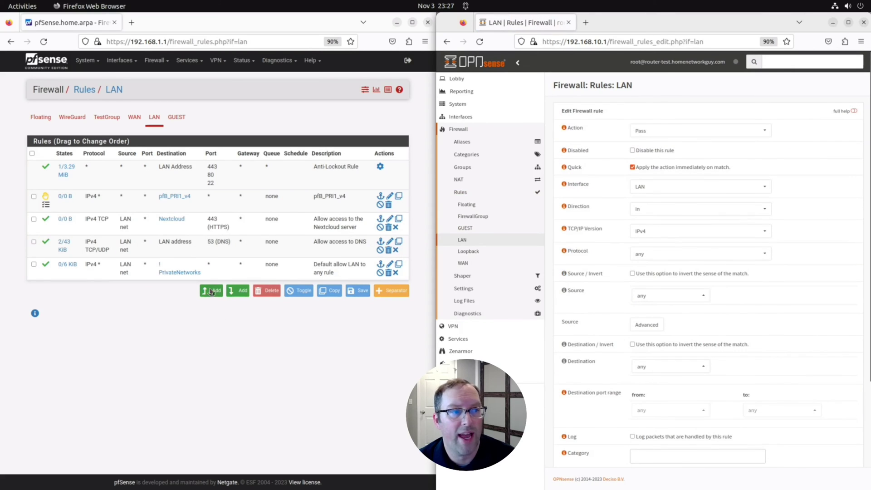
left_click(211, 291)
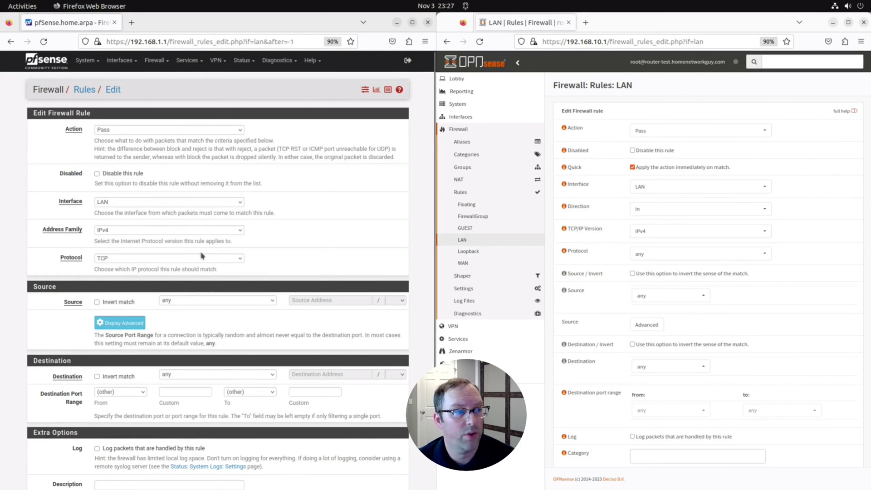
scroll(202, 255, "down", 4)
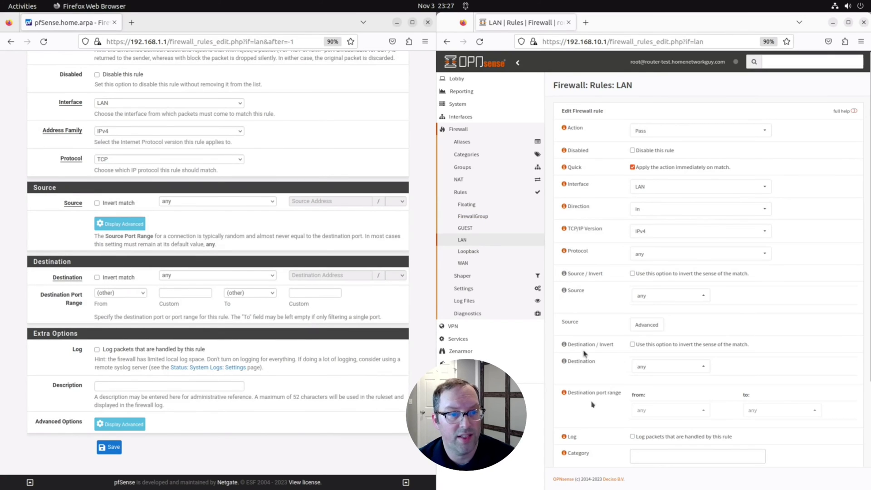
scroll(612, 325, "down", 3)
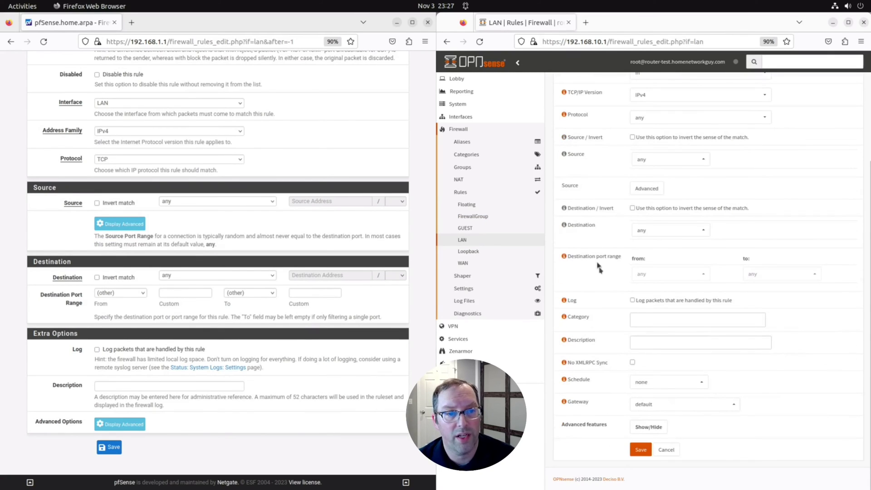
left_click(645, 342)
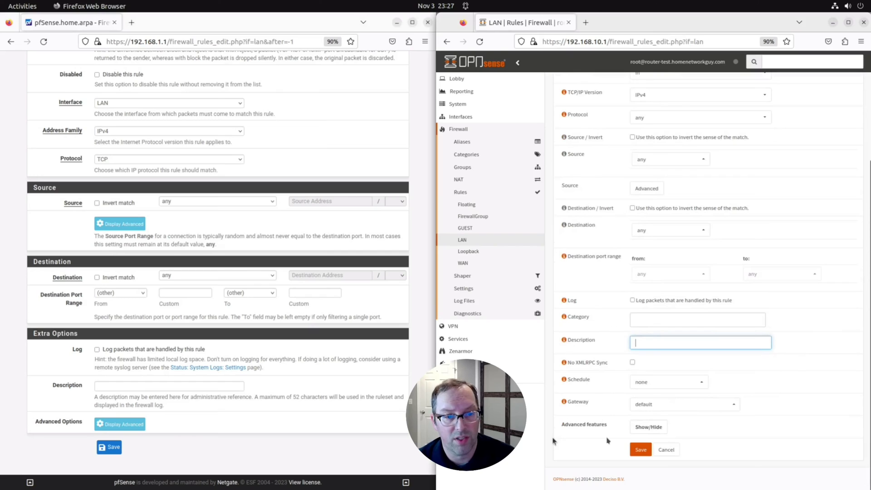
scroll(615, 436, "up", 3)
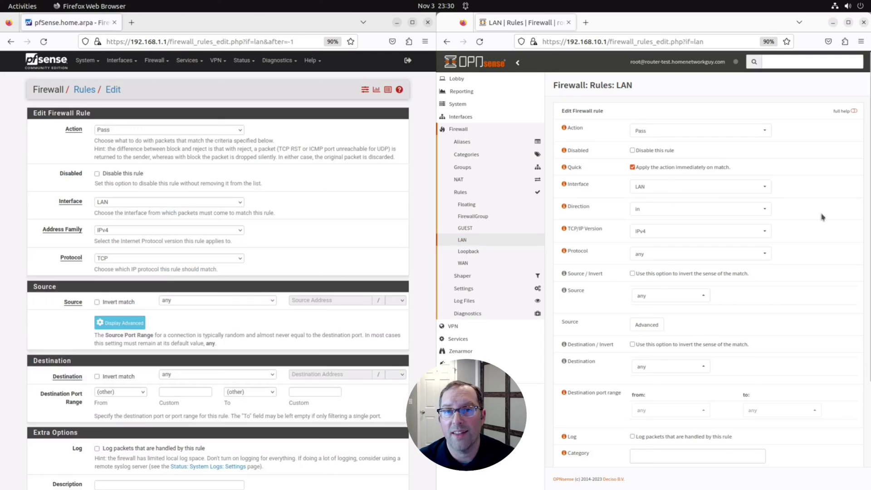
Open pfSense's Services > DNS Resolver and review its General Settings: enabled on port 53, DNSSEC on.
left_click(189, 63)
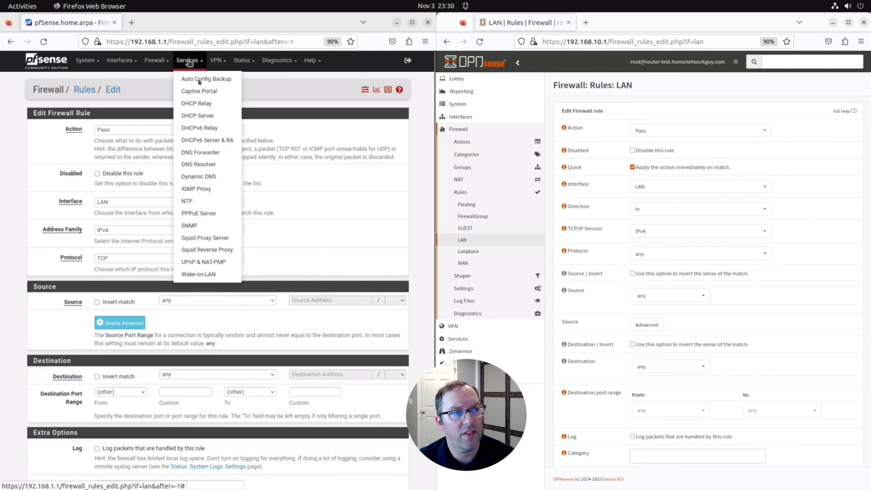
left_click(209, 164)
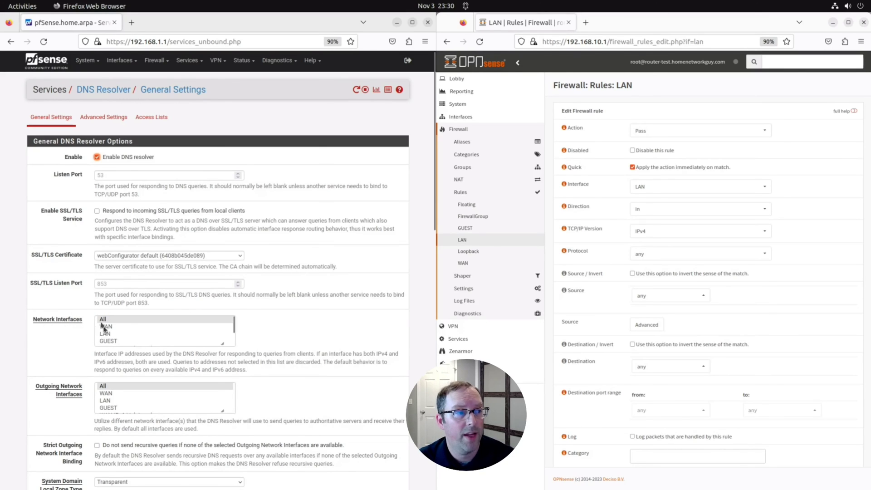
scroll(197, 281, "down", 6)
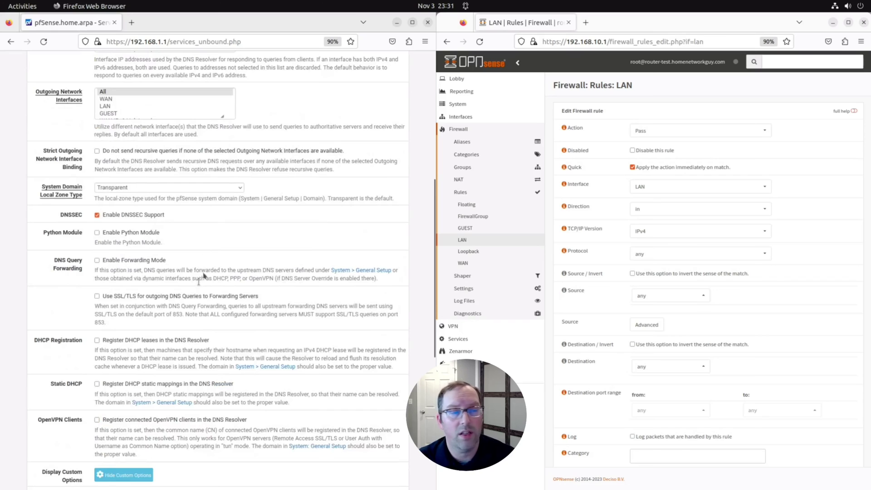
scroll(167, 340, "up", 6)
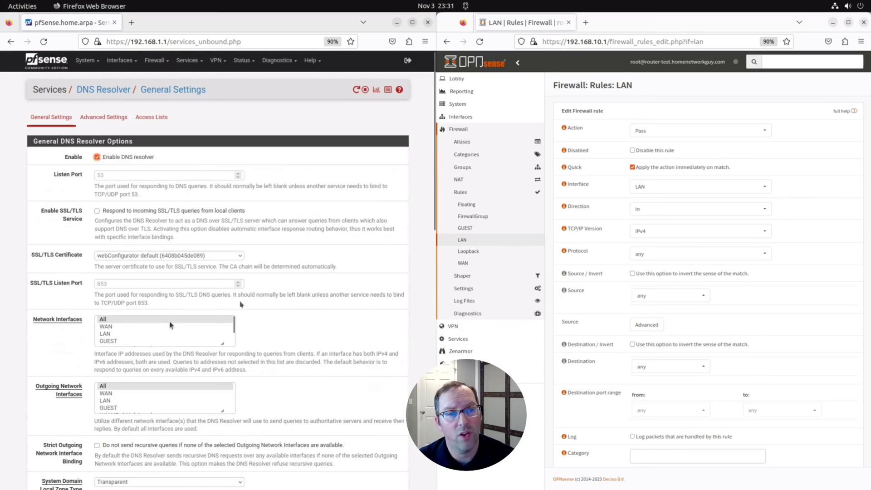
Open OPNsense's Services > Unbound DNS > General and review it: port 53, DNSSEC off, transparent zone.
left_click(467, 340)
left_click(470, 294)
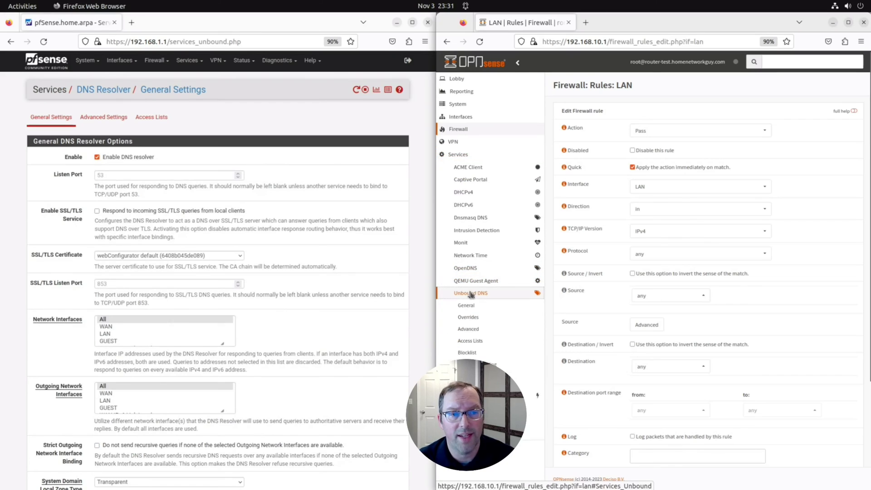
left_click(465, 305)
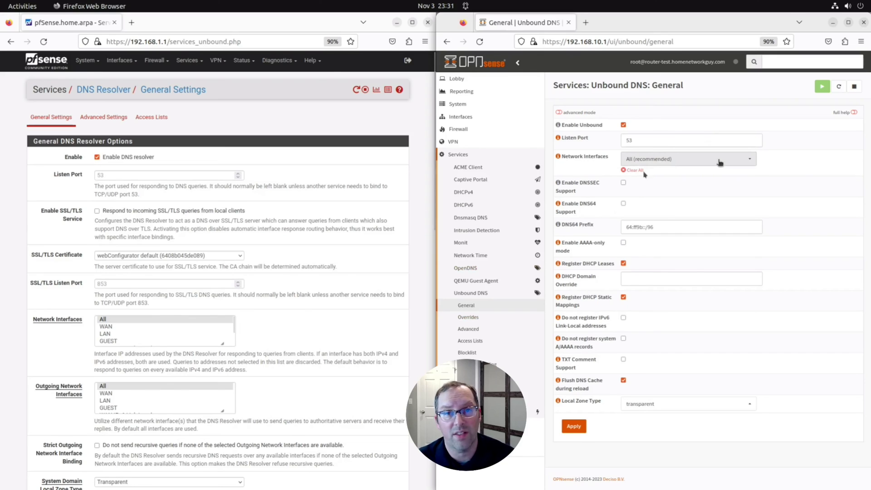
scroll(291, 334, "down", 3)
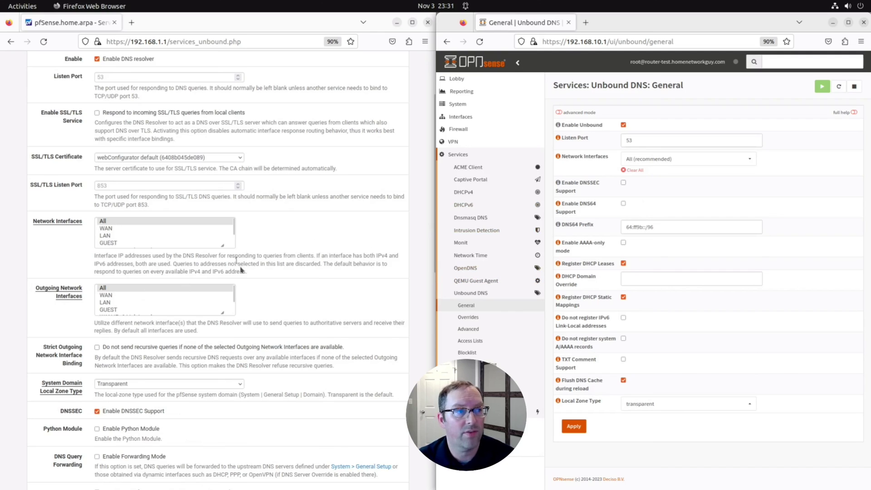
scroll(242, 268, "up", 2)
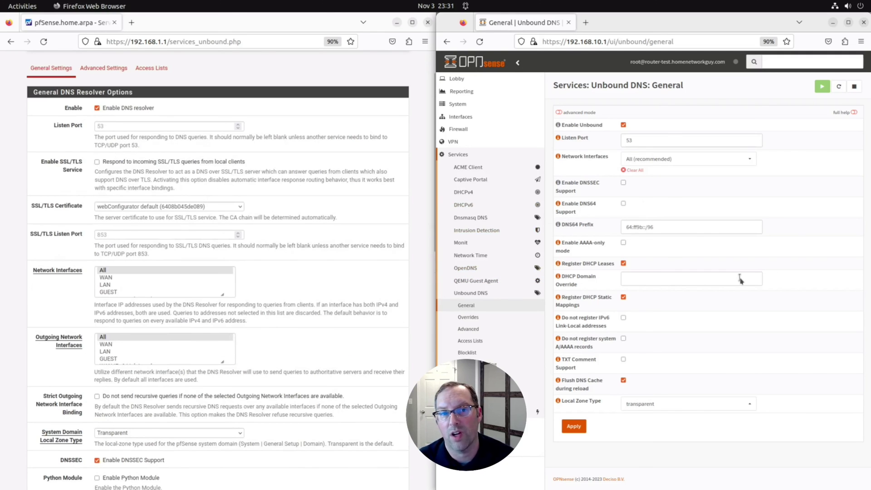